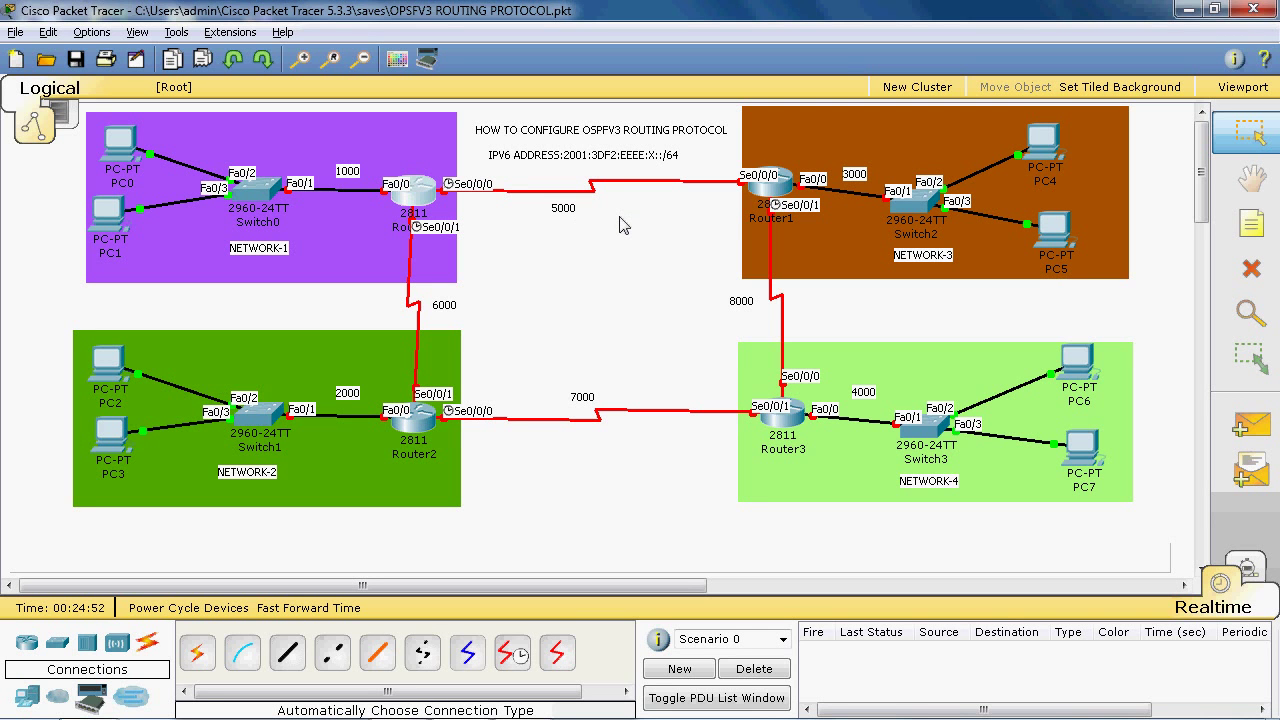
# - Put Router0's CLI into global configuration mode with conf t
pyautogui.click(416, 205)
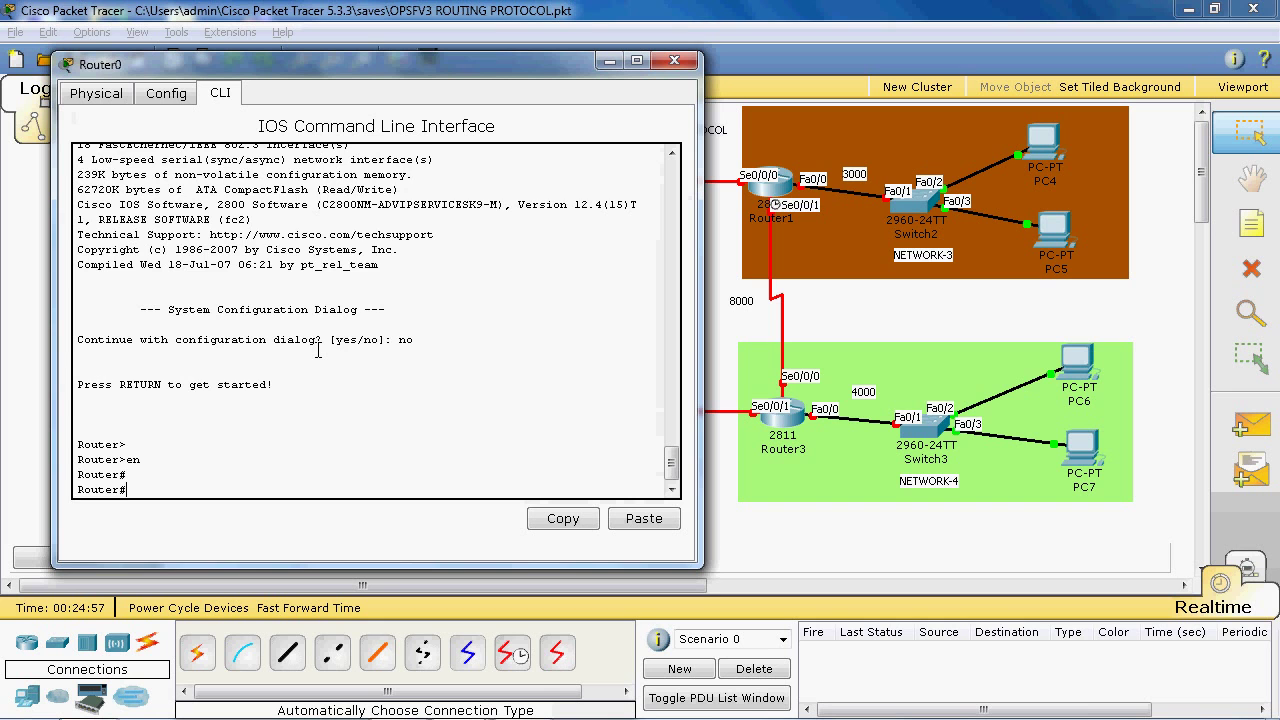
pyautogui.write('conf t')
pyautogui.press('Return')
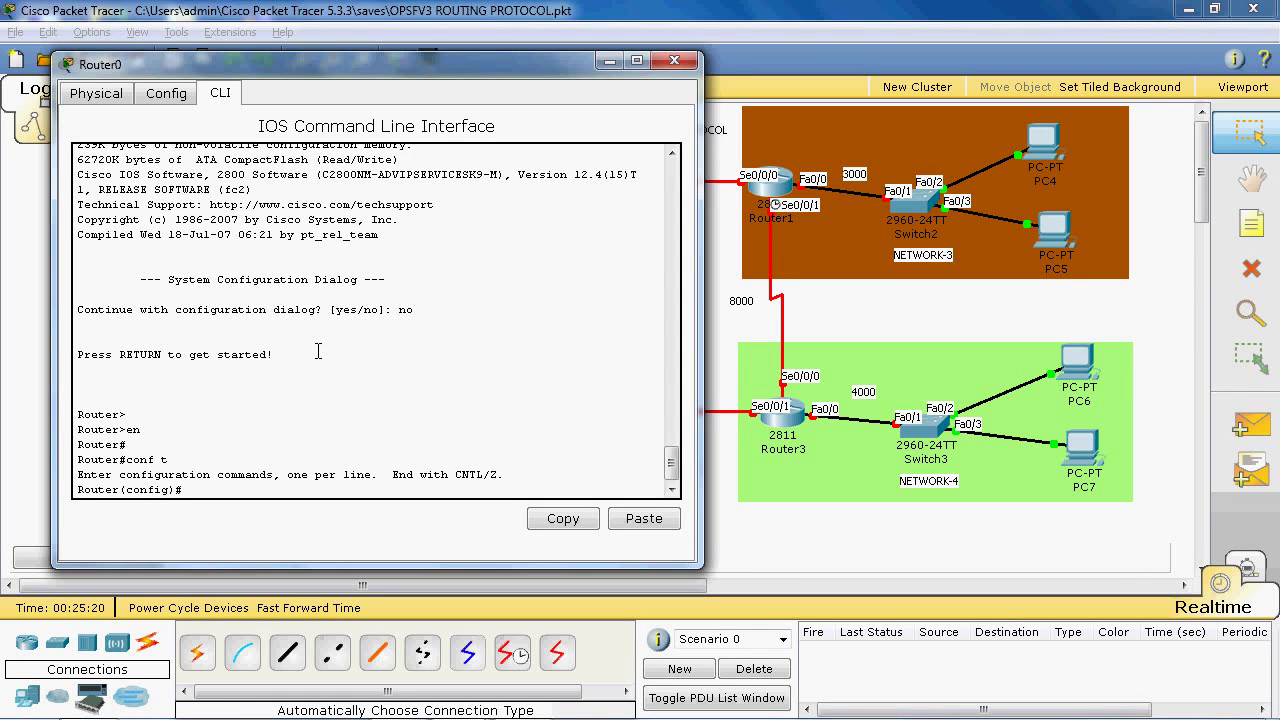
# - Enable IPv6 routing on Router0 with ipv6 unicast-routing, then return to its configuration window
pyautogui.write('ipv6 un')
pyautogui.press('Tab')
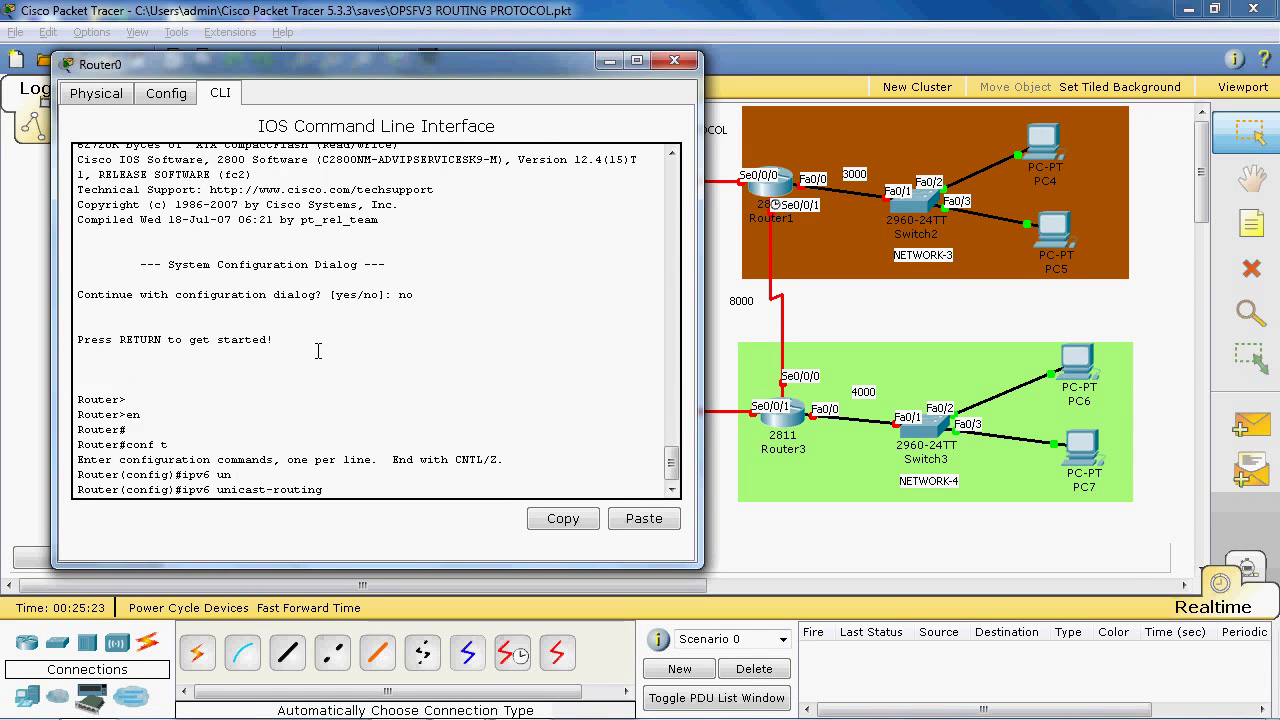
pyautogui.press('Return')
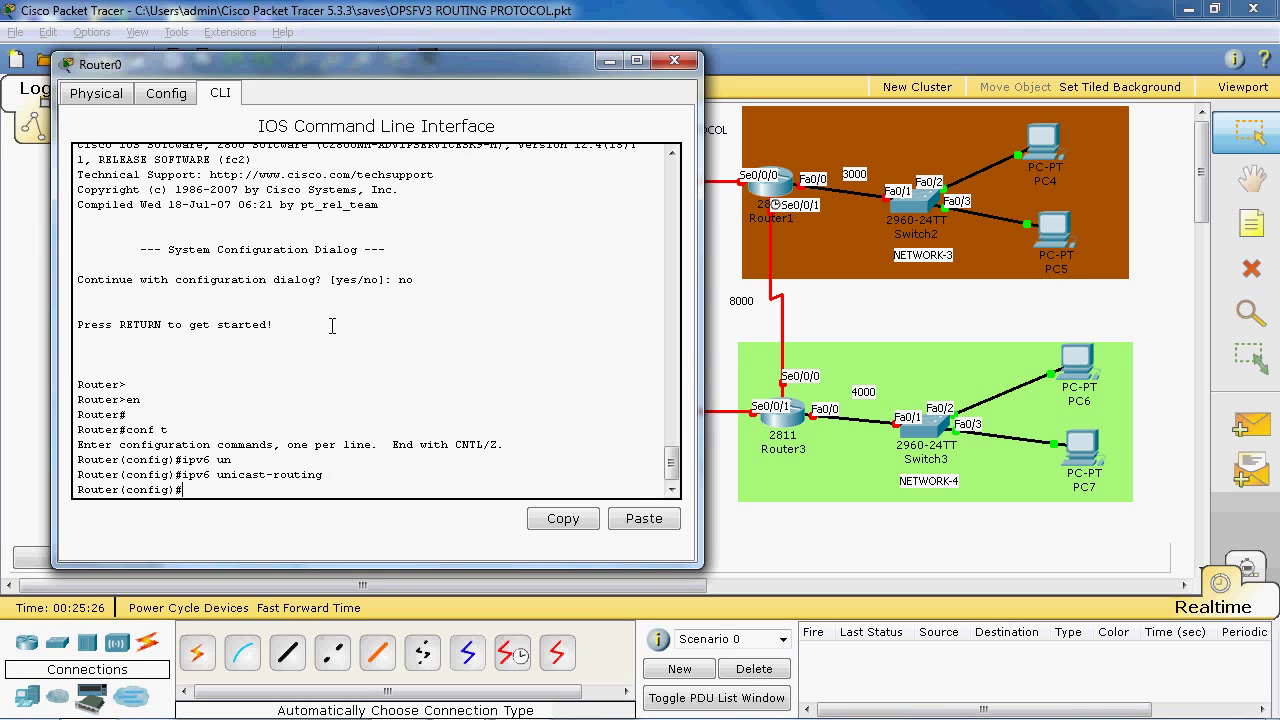
pyautogui.click(27, 318)
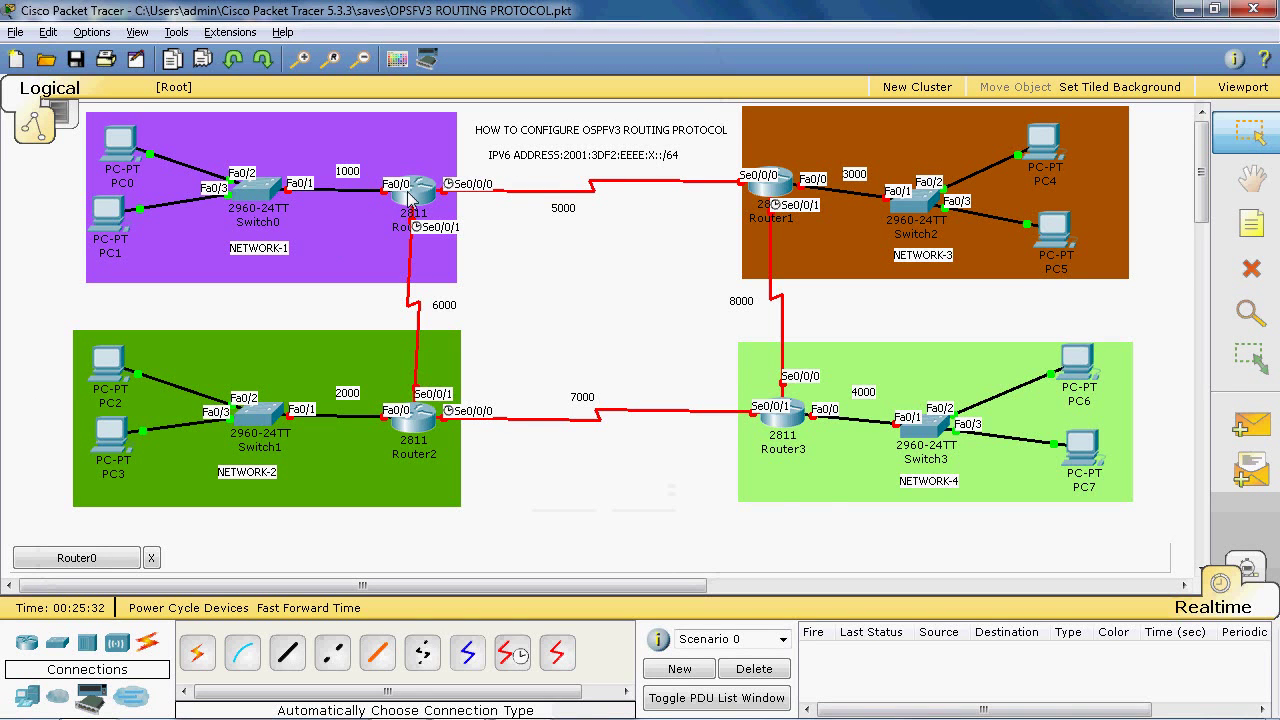
pyautogui.click(108, 559)
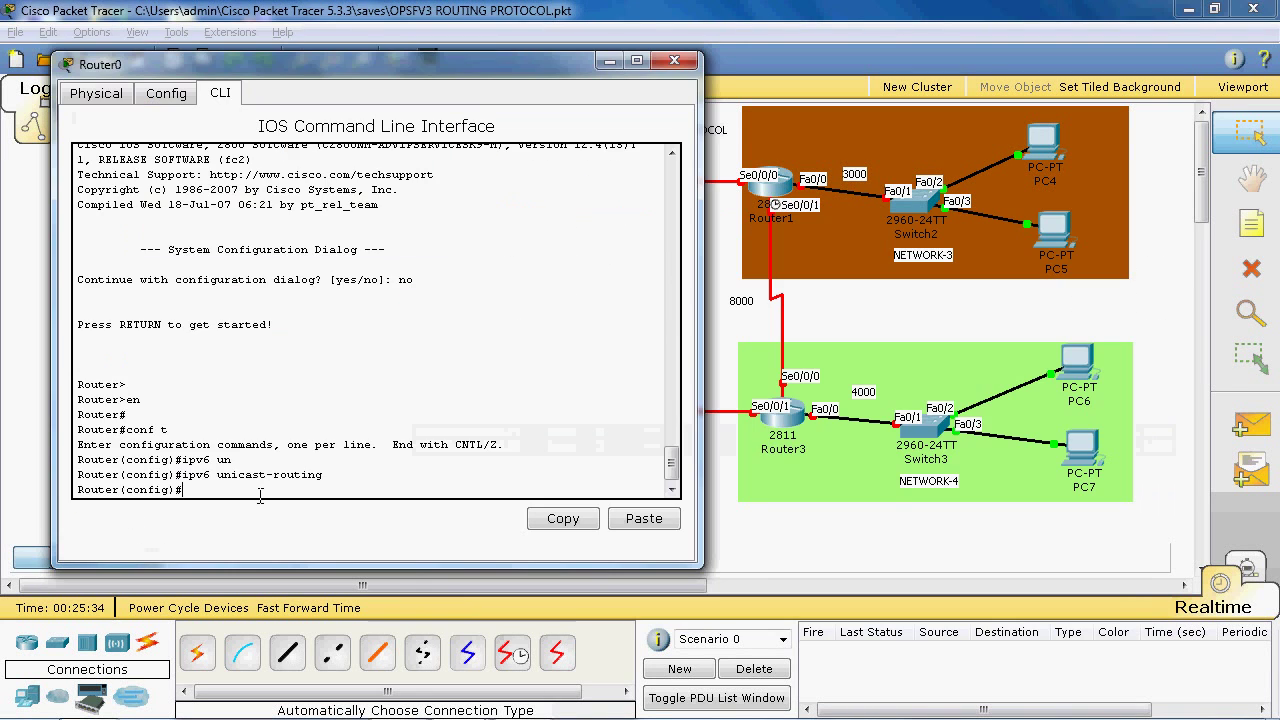
# - On FastEthernet0/0, set the IPv6 address 2001:3df2:eeee:1000::/64 eui-64
pyautogui.write('int')
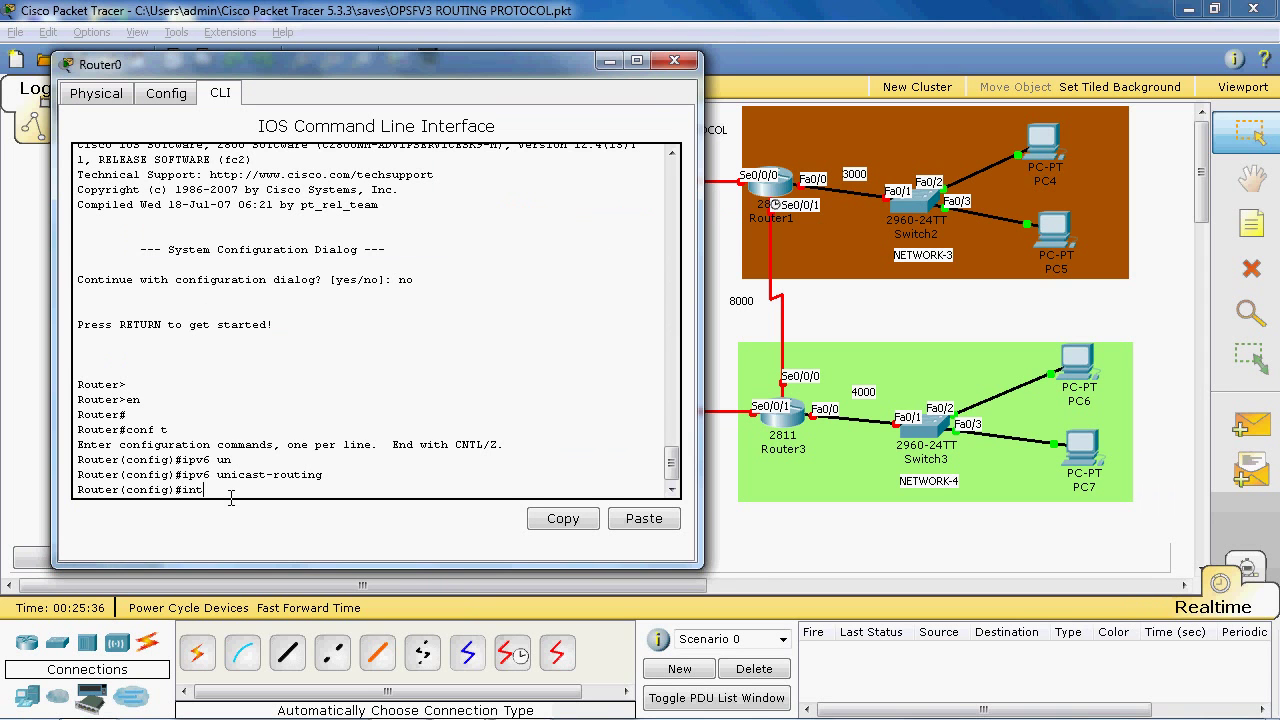
pyautogui.write(' fa0/0')
pyautogui.press('Return')
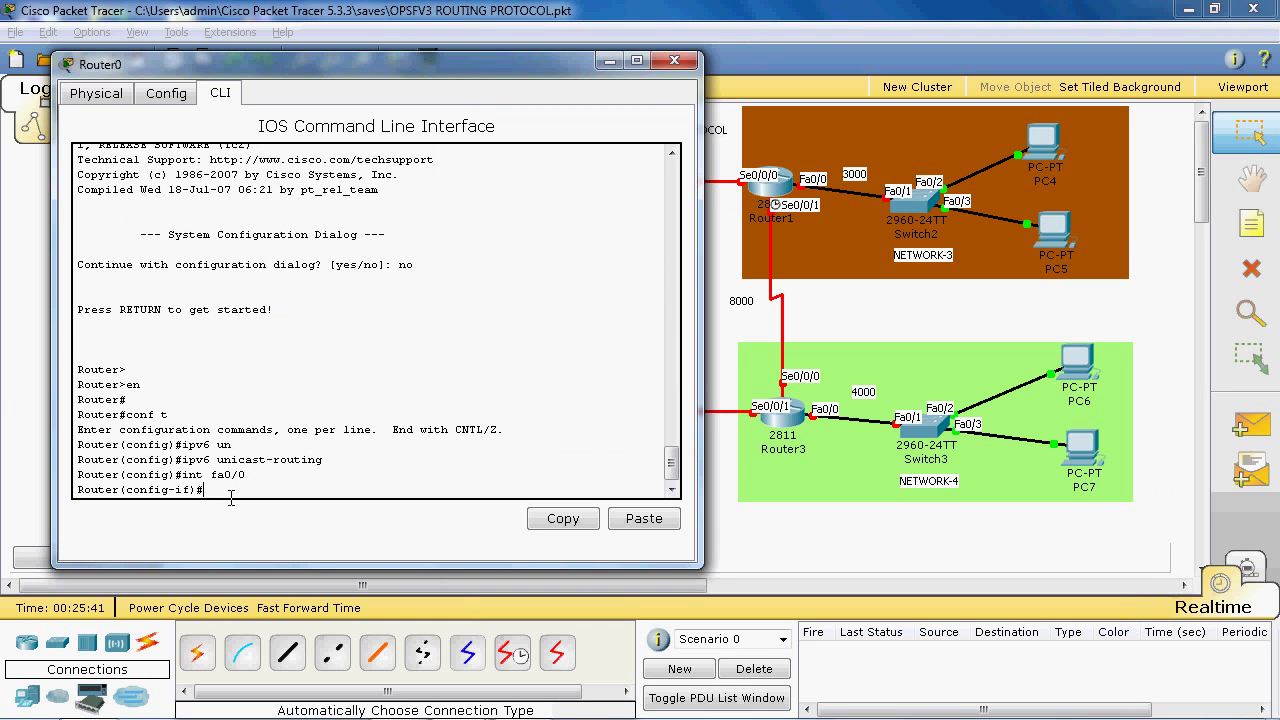
pyautogui.write('ipv6 add')
pyautogui.press('Tab')
pyautogui.write('2001')
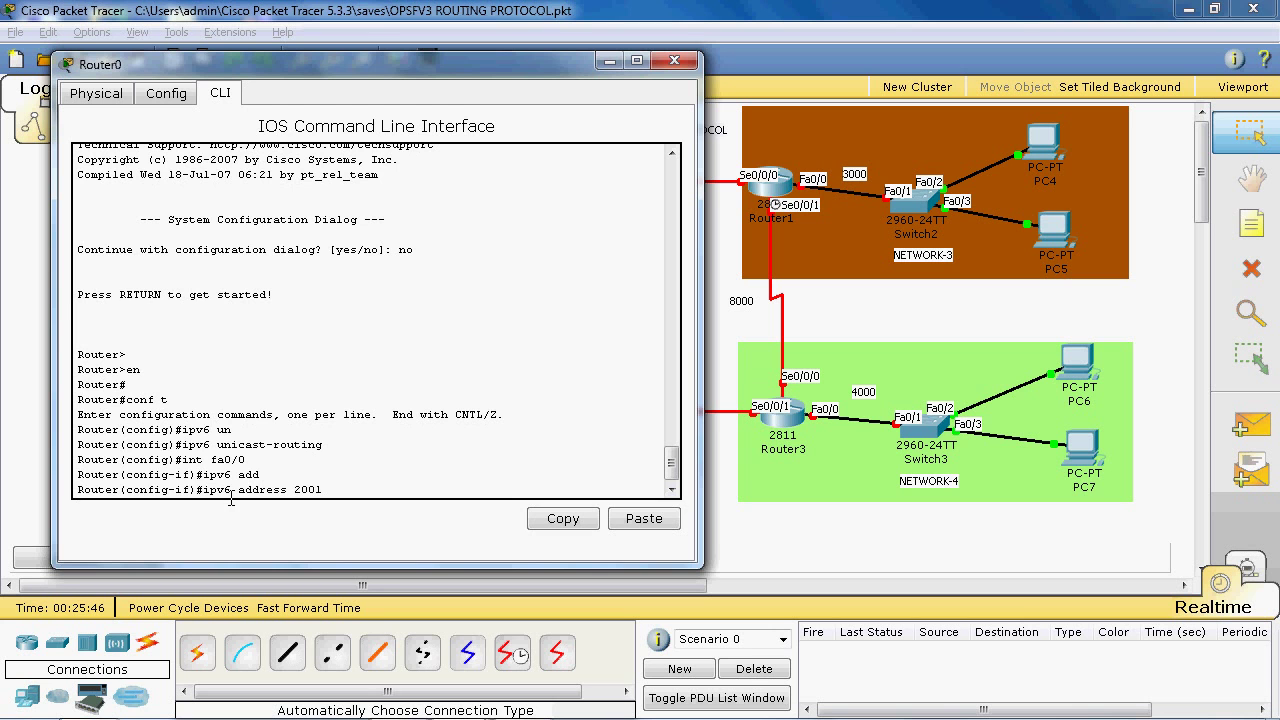
pyautogui.write(':')
pyautogui.moveTo(422, 66); pyautogui.dragTo(443, 104)
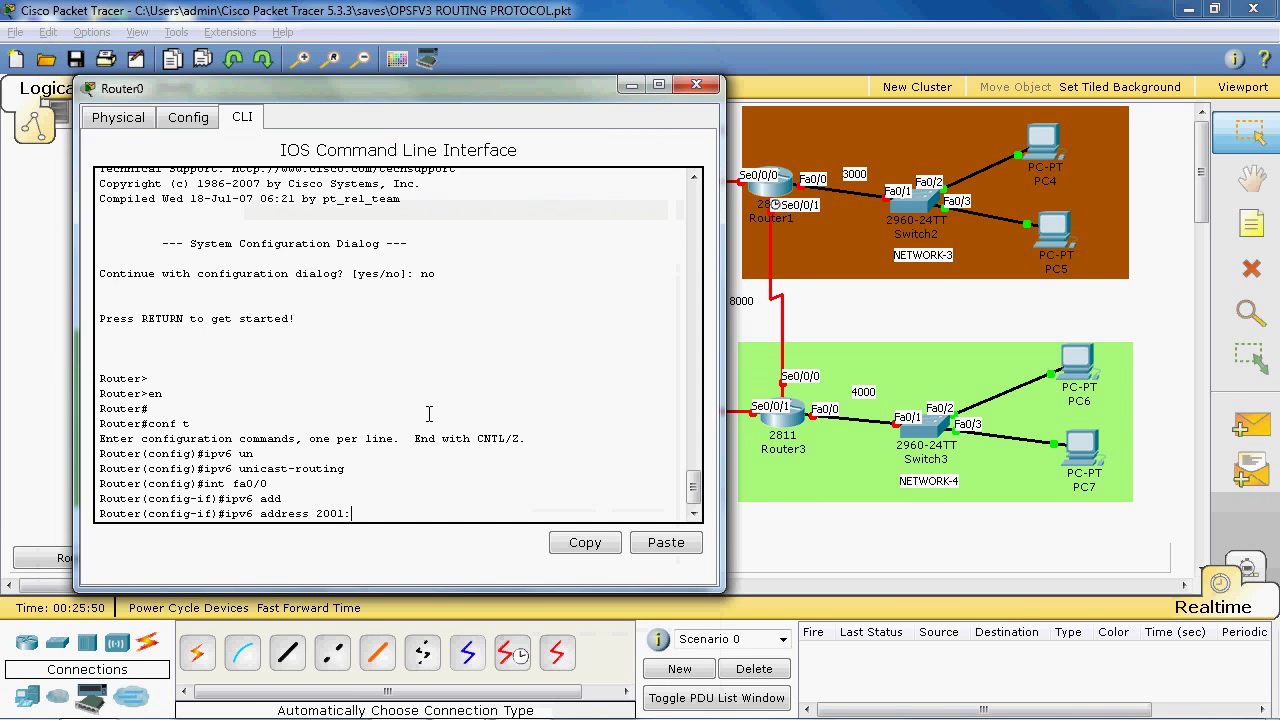
pyautogui.write('3df2')
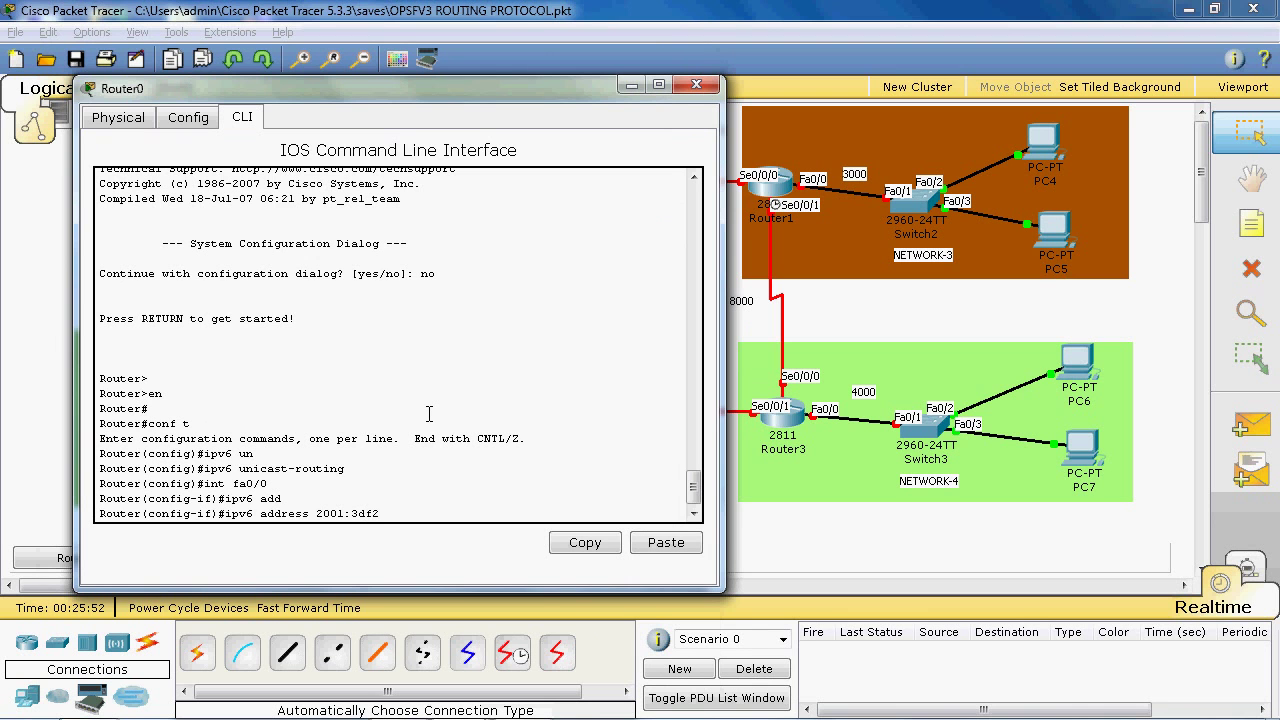
pyautogui.write(':eeee:1000::/64 eui-64')
pyautogui.press('Return')
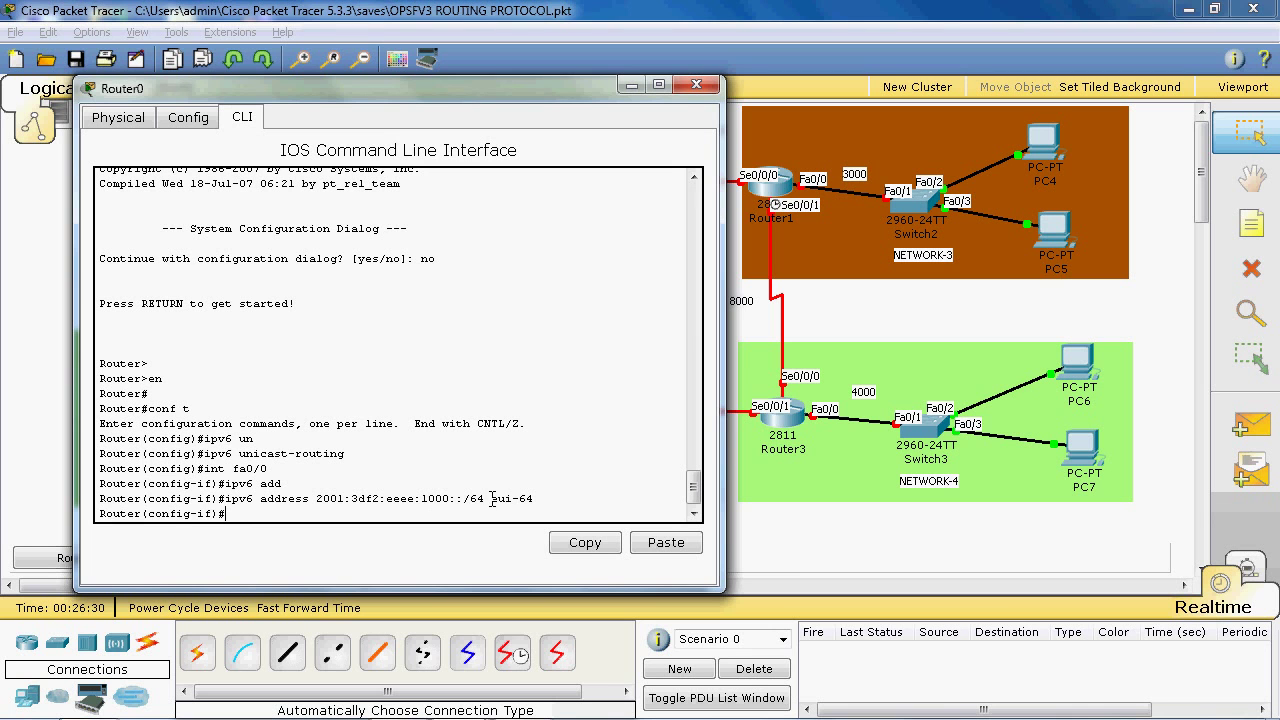
pyautogui.moveTo(492, 498); pyautogui.dragTo(516, 498)
# - Bring FastEthernet0/0 up with no shut and enable IPv6 on it
pyautogui.click(247, 515)
pyautogui.write('no shut')
pyautogui.press('Return')
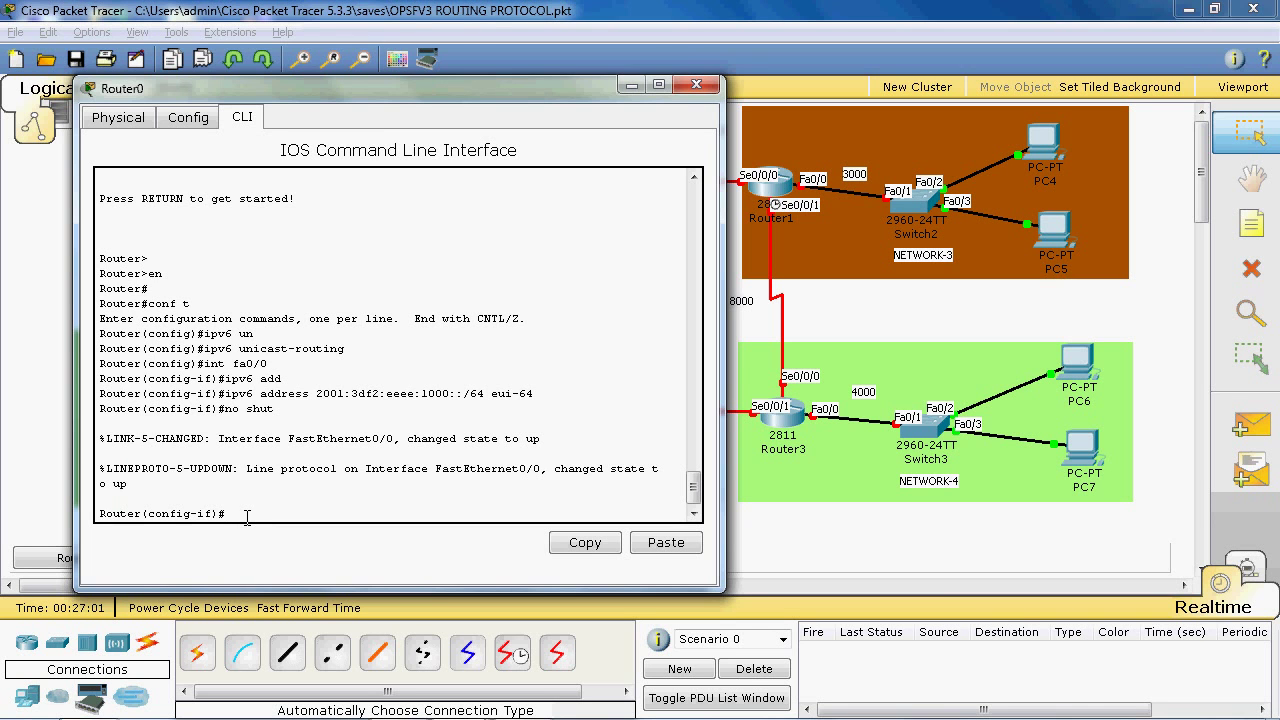
pyautogui.write('ipv6 en')
pyautogui.press('Tab')
pyautogui.press('Return')
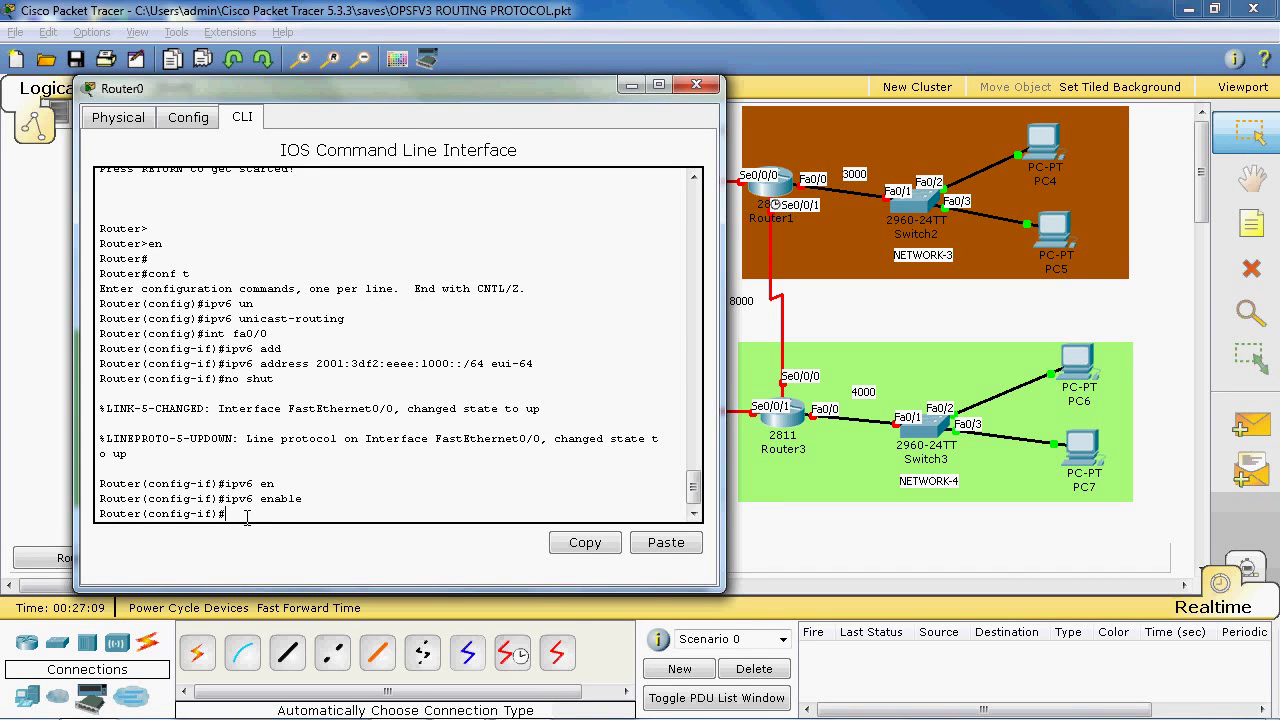
# - Display FastEthernet0/0's IPv6 interface details with do show ipv6 int fa0/0
pyautogui.write('do show')
pyautogui.write(' ipvy')
pyautogui.write('int fa0/0')
pyautogui.press('Return')
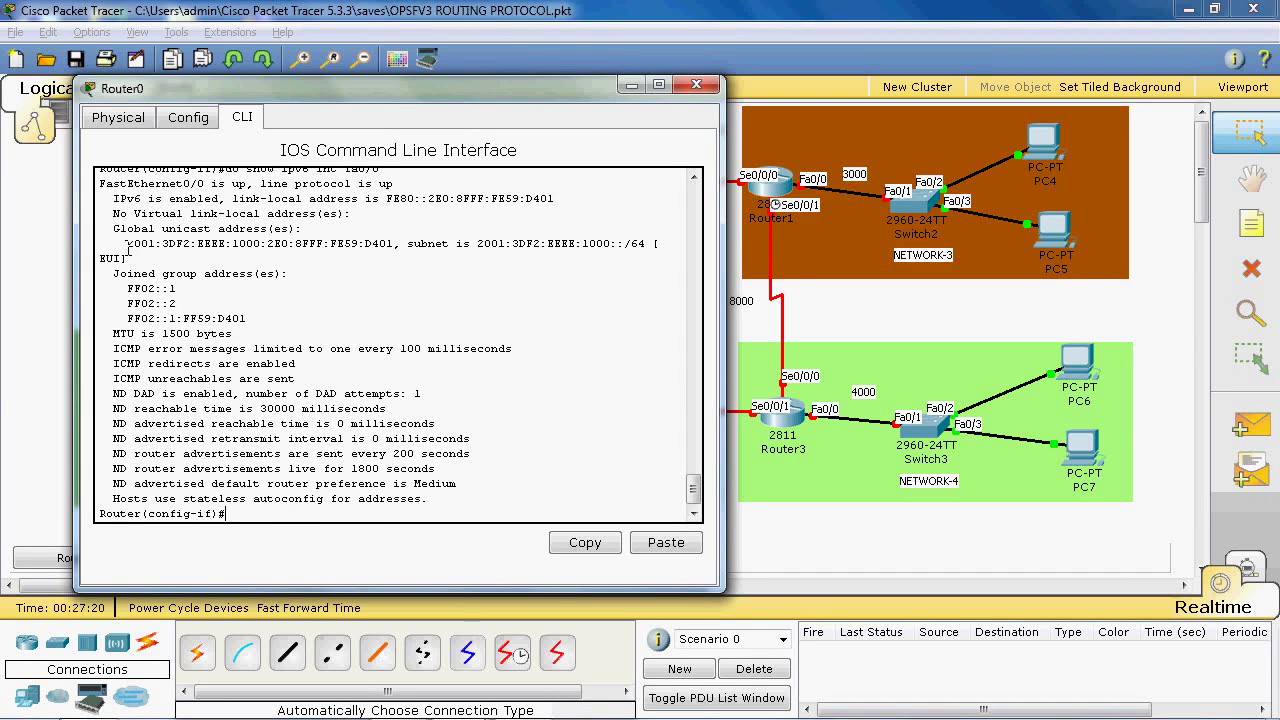
pyautogui.moveTo(127, 244); pyautogui.dragTo(261, 253)
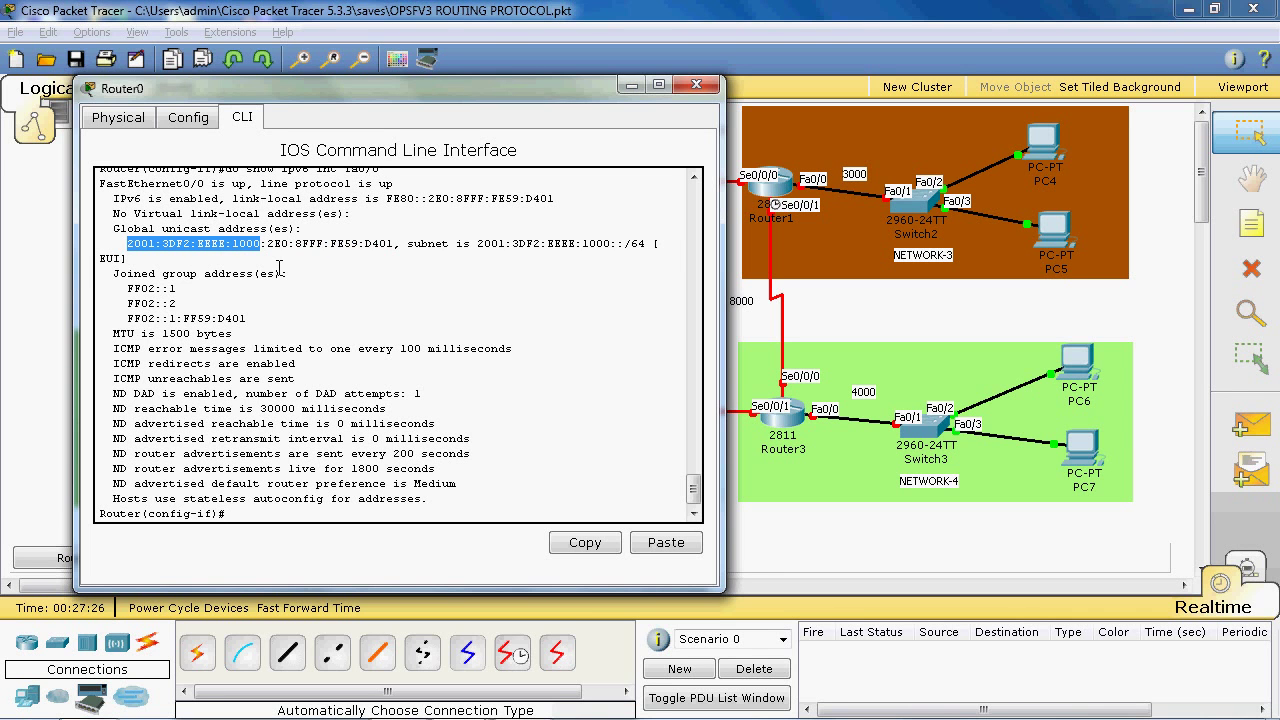
pyautogui.moveTo(267, 244); pyautogui.dragTo(395, 250)
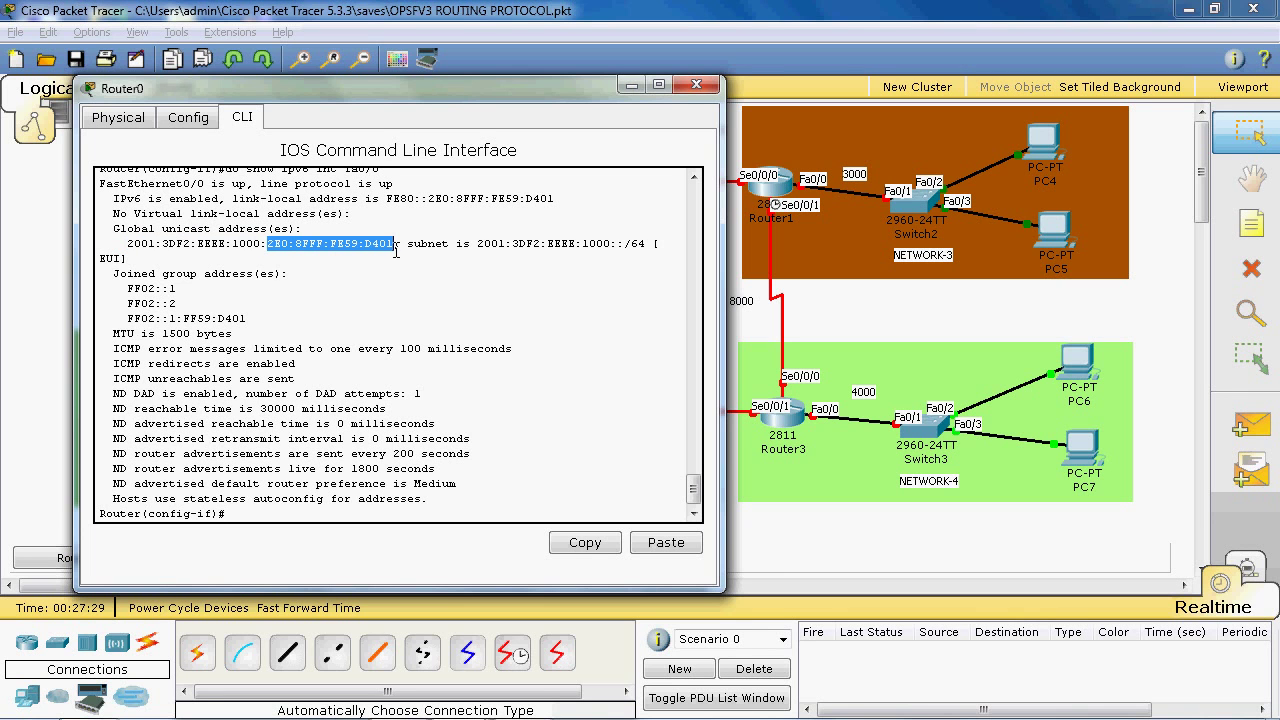
pyautogui.click(364, 275)
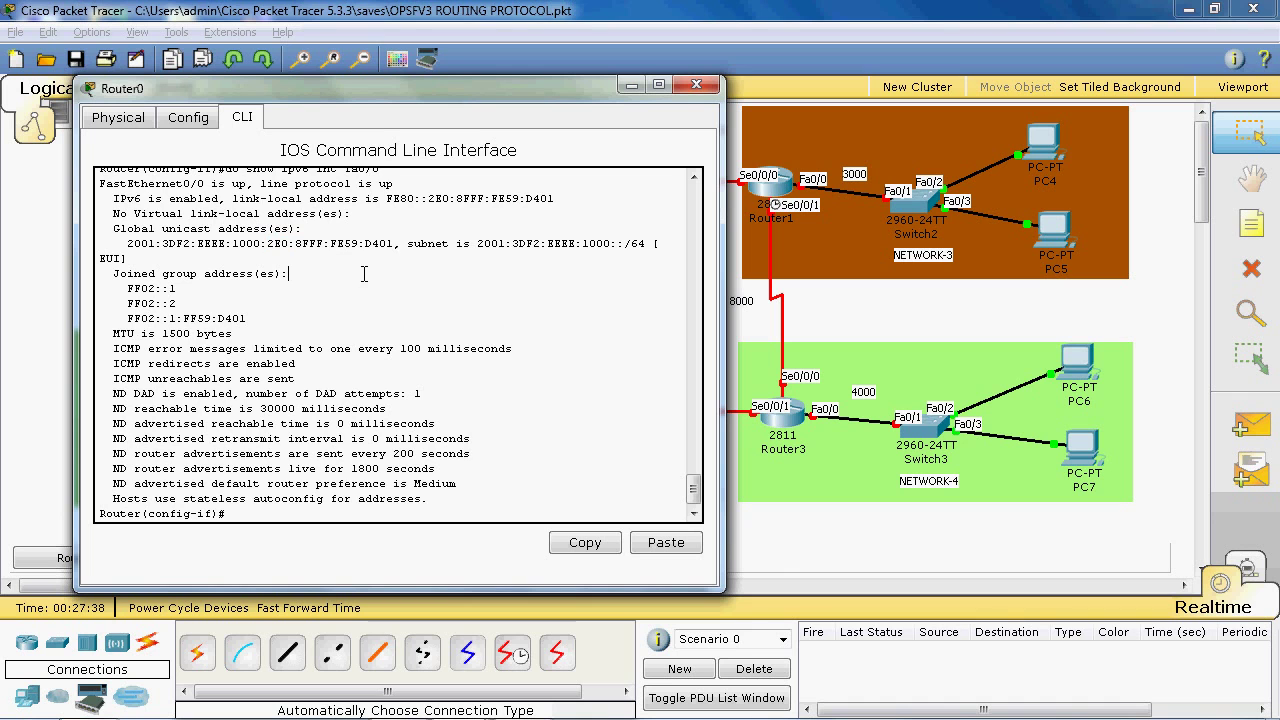
pyautogui.moveTo(310, 243); pyautogui.dragTo(345, 244)
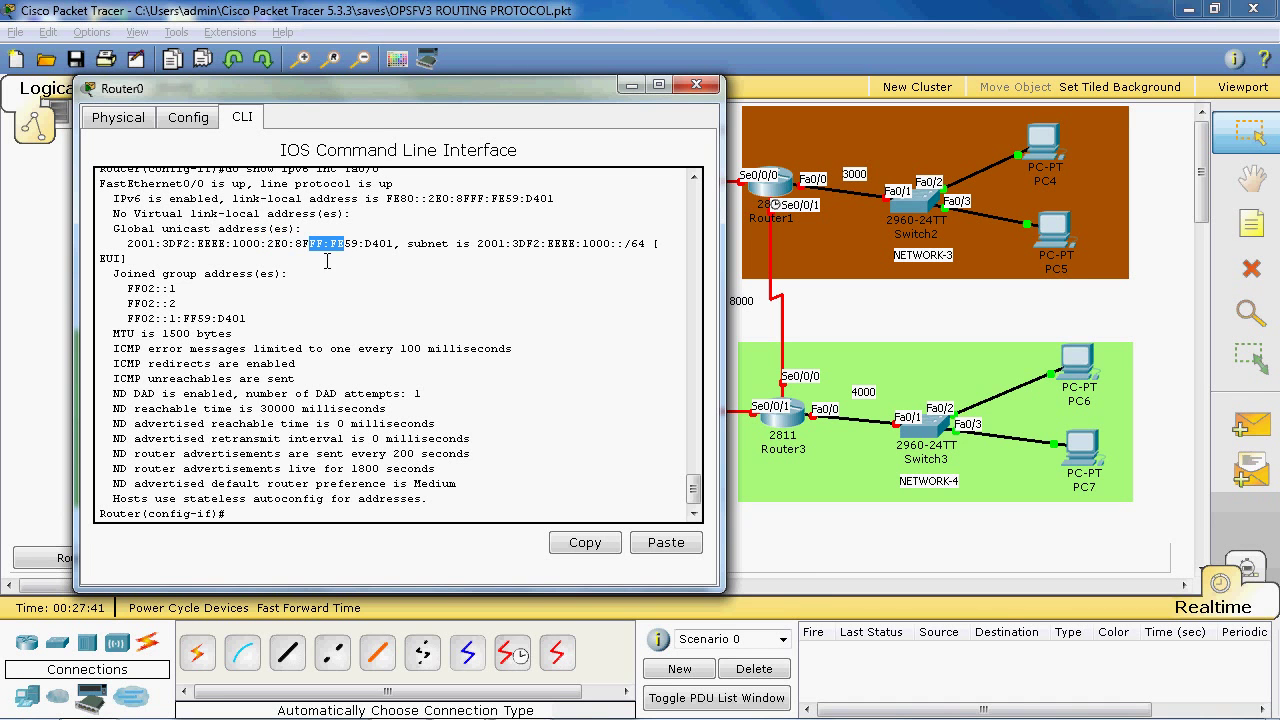
pyautogui.click(403, 302)
pyautogui.write('do sho')
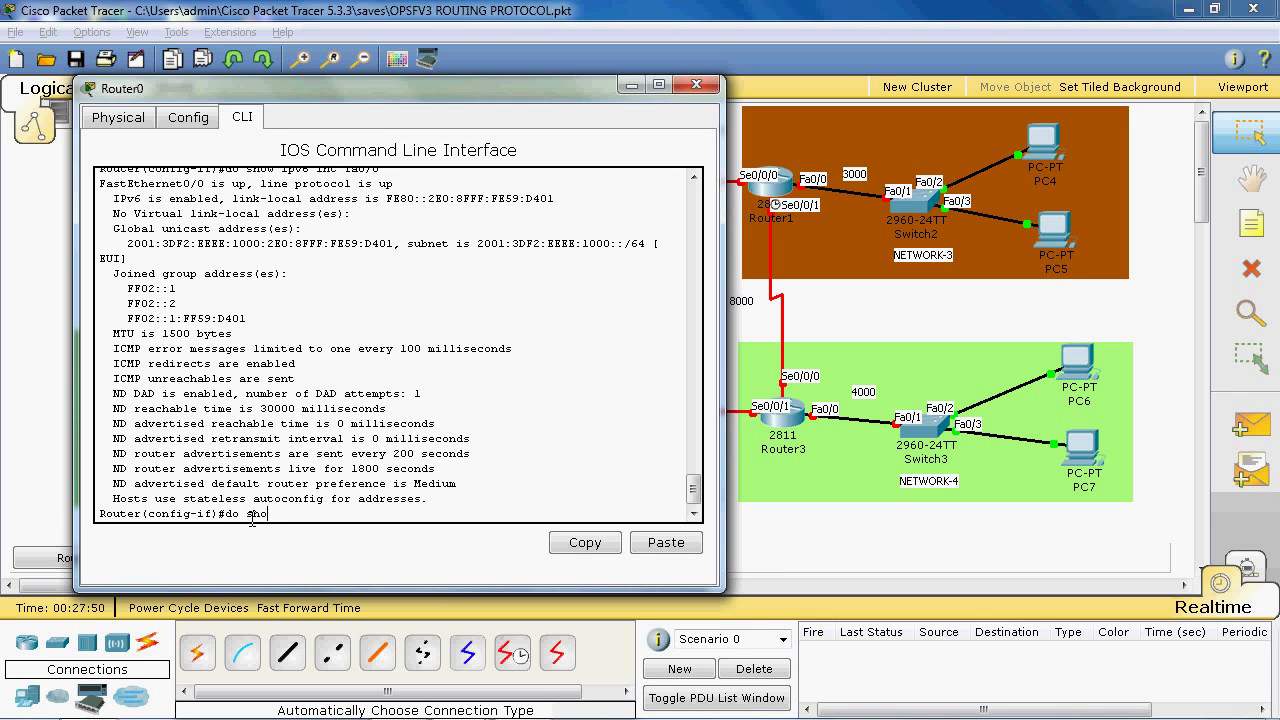
pyautogui.write('w int fa0/0')
# - Show FastEthernet0/0's interface details and highlight its burned-in MAC address 00e0.8f59.d401
pyautogui.press('Return')
pyautogui.scroll(4, 503, 412)
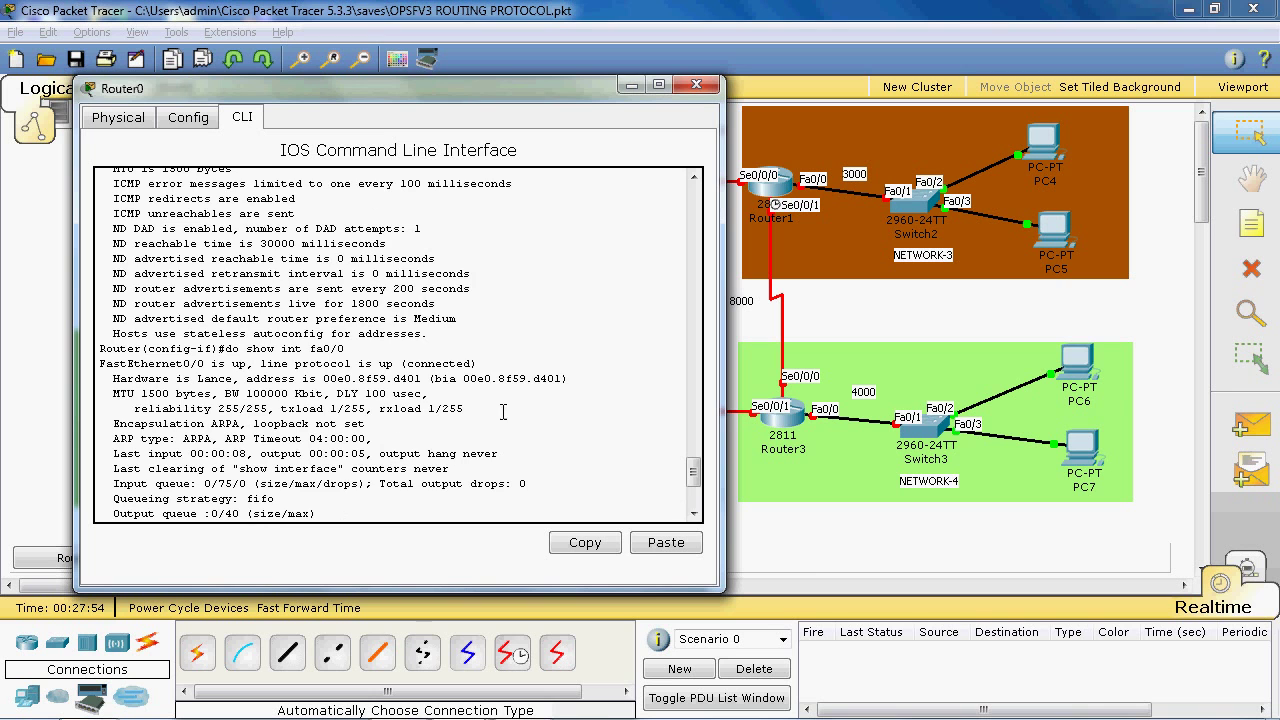
pyautogui.scroll(2, 498, 425)
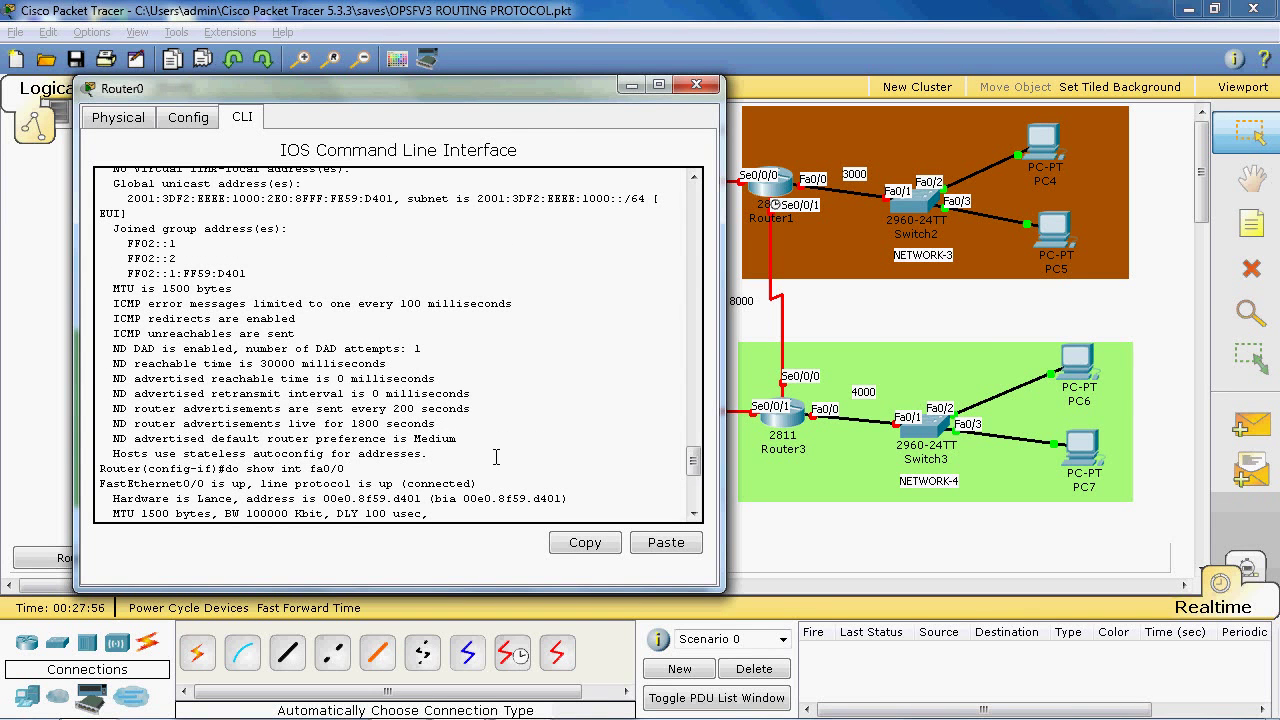
pyautogui.click(463, 499)
pyautogui.moveTo(463, 499); pyautogui.dragTo(568, 499)
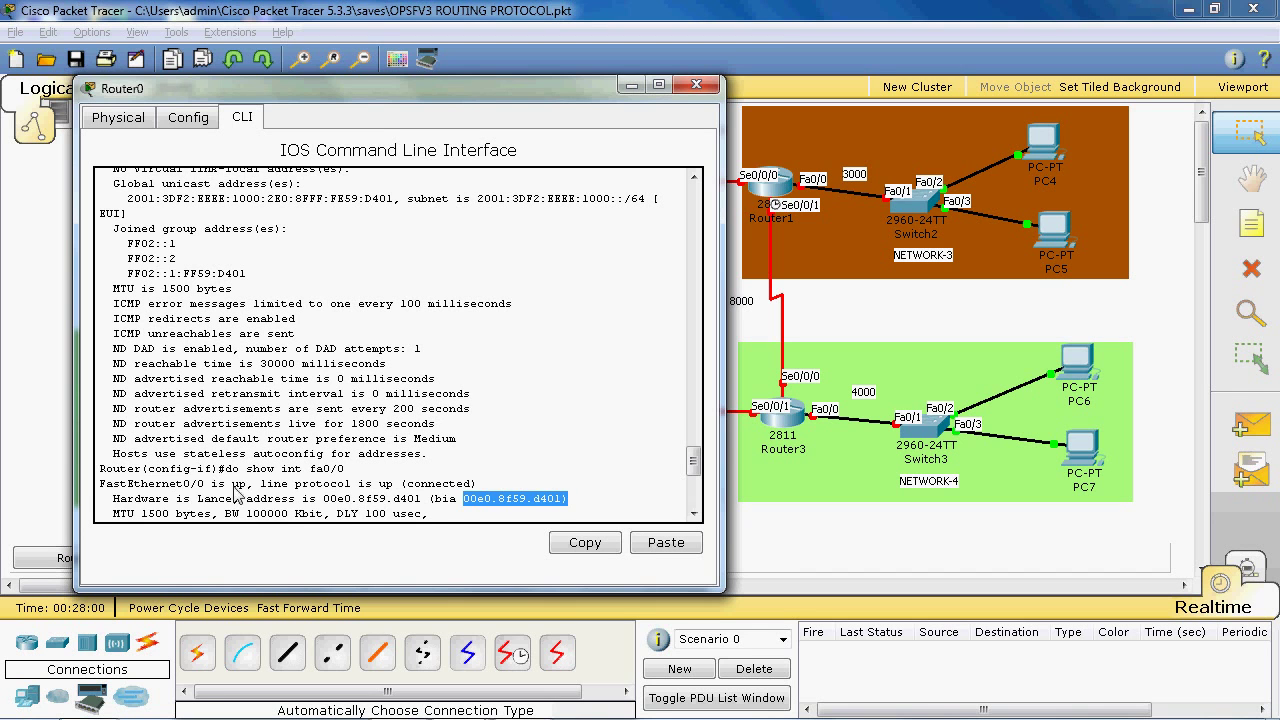
pyautogui.moveTo(103, 488); pyautogui.dragTo(567, 499)
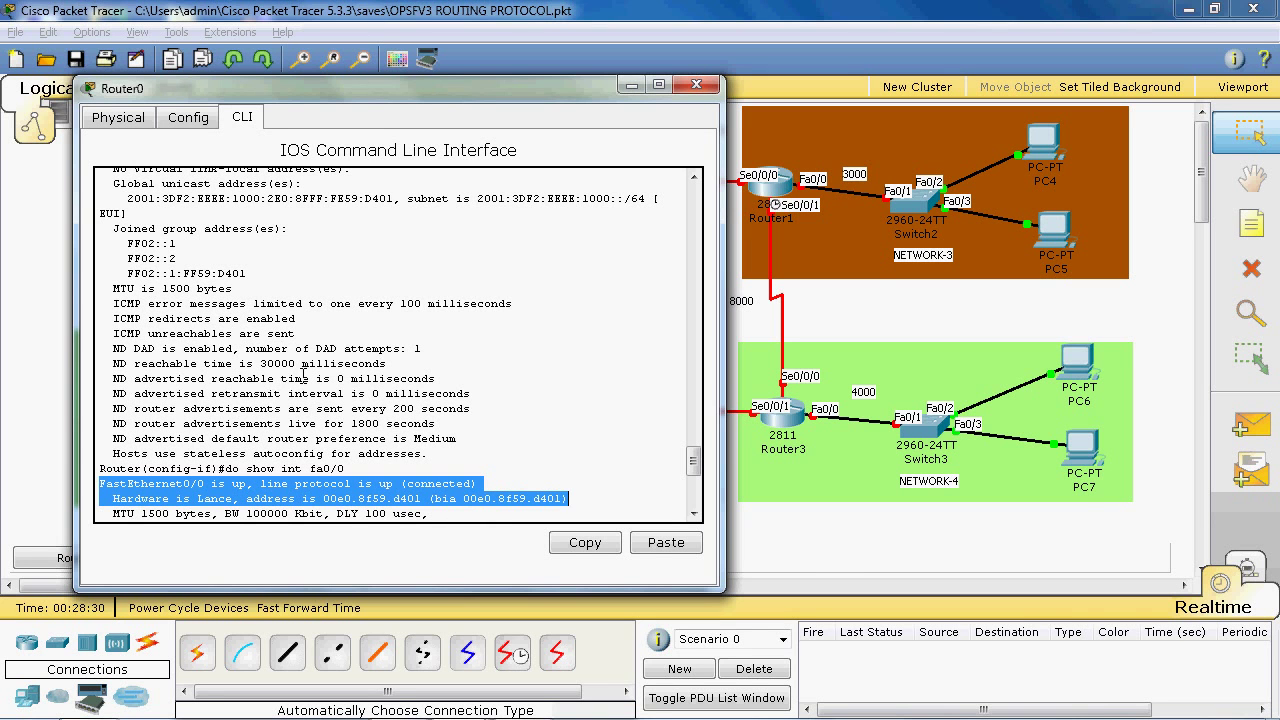
# - Match 2E0:8F in the global unicast address against 8f in the MAC address
pyautogui.click(268, 200)
pyautogui.moveTo(268, 200); pyautogui.dragTo(289, 200)
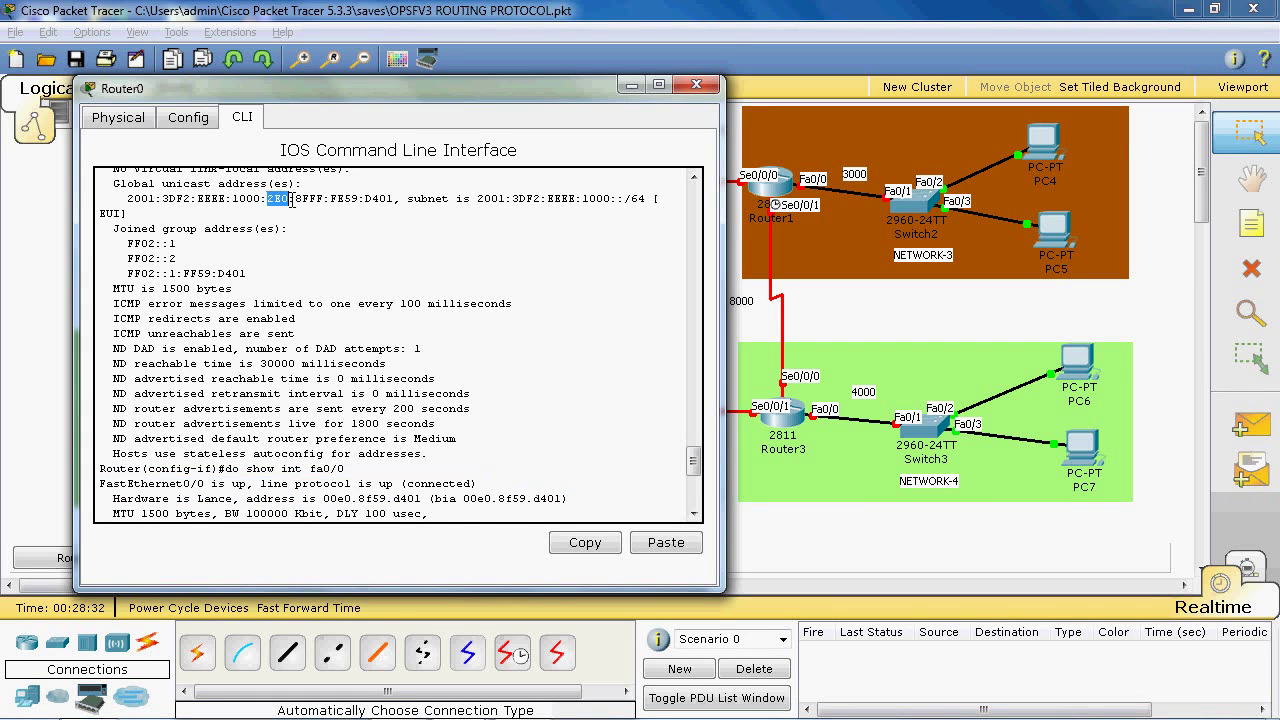
pyautogui.click(500, 502)
pyautogui.moveTo(499, 502); pyautogui.dragTo(512, 502)
pyautogui.click(291, 200)
pyautogui.moveTo(268, 200); pyautogui.dragTo(312, 200)
pyautogui.click(305, 184)
# - Highlight the inserted FF:FE and match MAC 59.d401 to IPv6 59:D401
pyautogui.moveTo(309, 200); pyautogui.dragTo(349, 200)
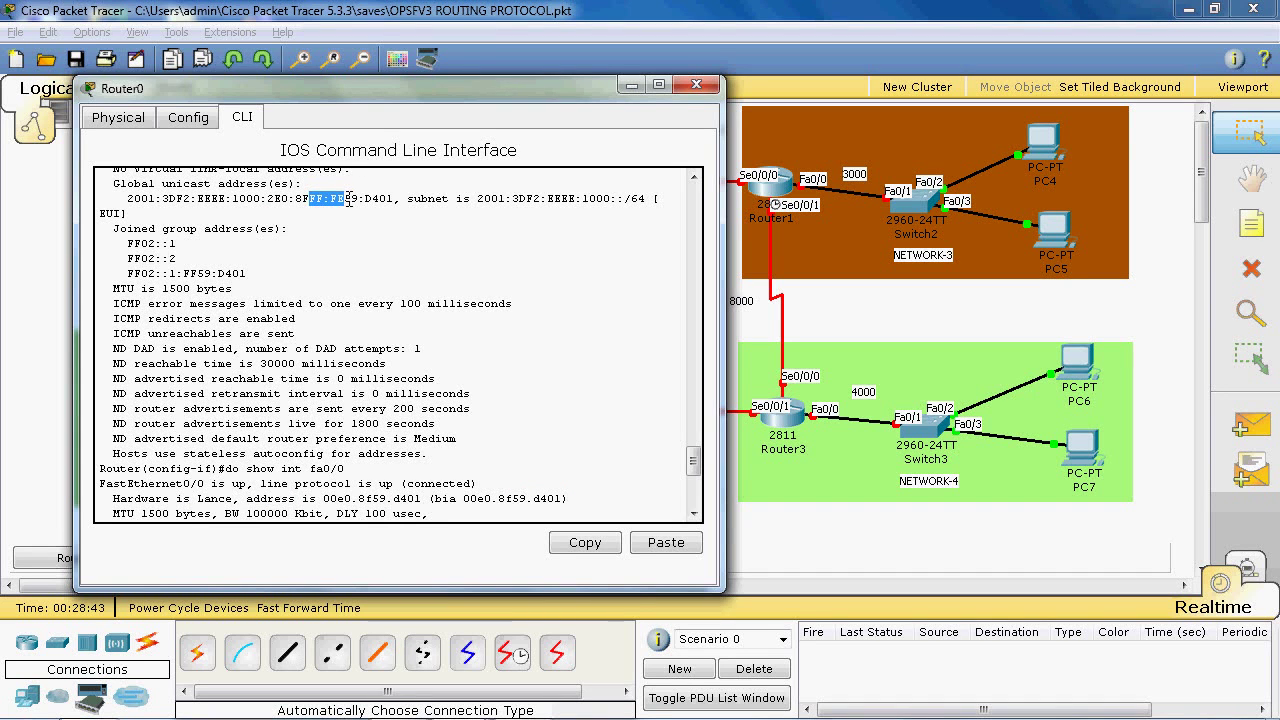
pyautogui.click(366, 240)
pyautogui.moveTo(512, 499); pyautogui.dragTo(561, 500)
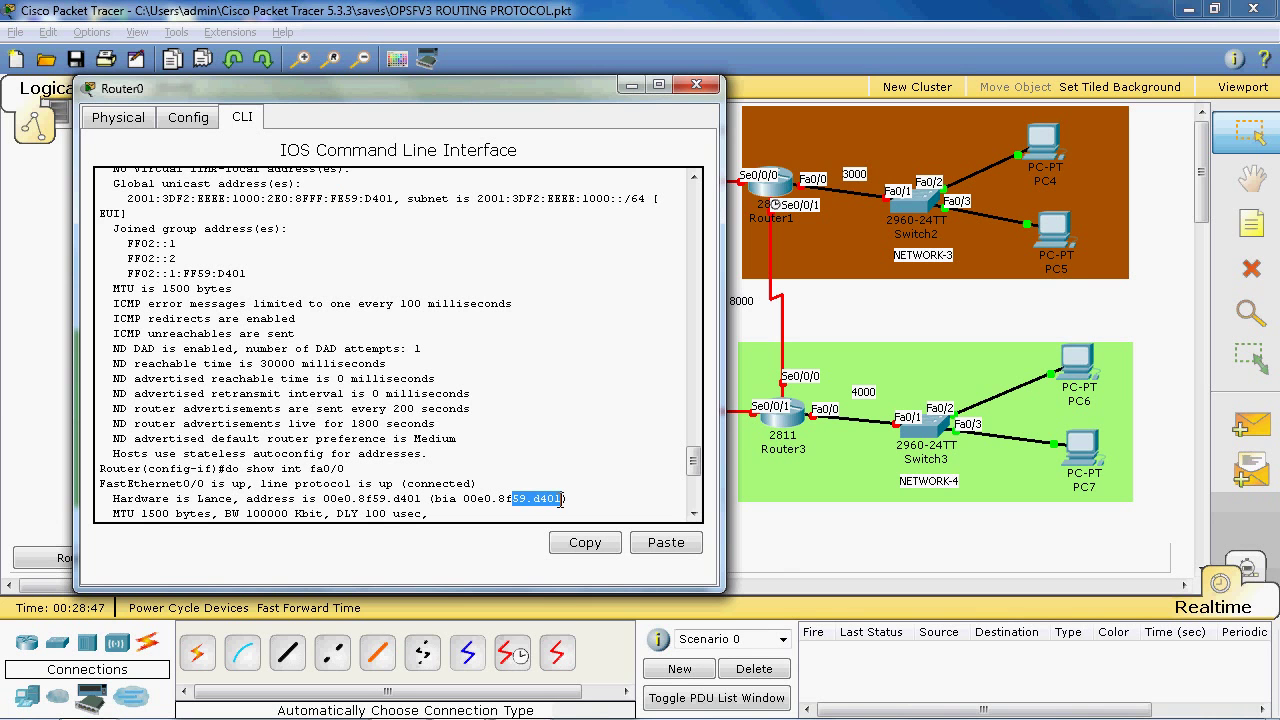
pyautogui.moveTo(344, 200); pyautogui.dragTo(401, 200)
pyautogui.scroll(-5, 468, 490)
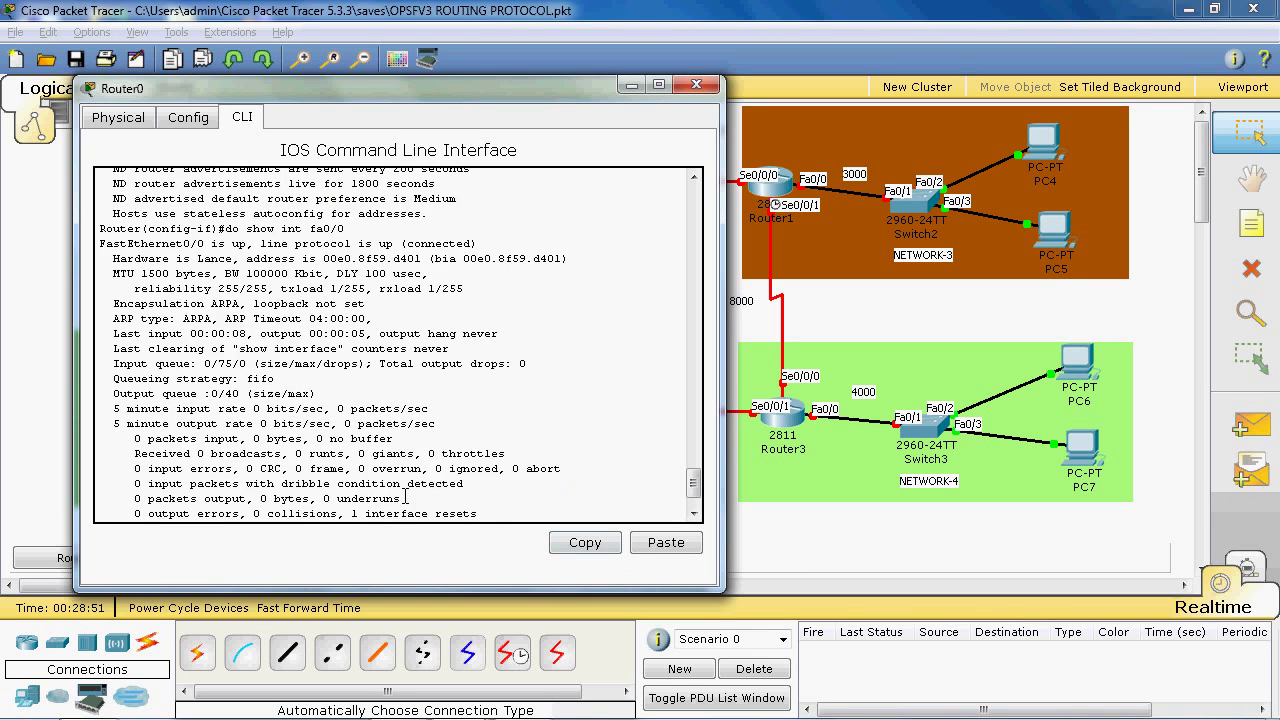
pyautogui.scroll(-2, 405, 497)
pyautogui.scroll(10, 431, 452)
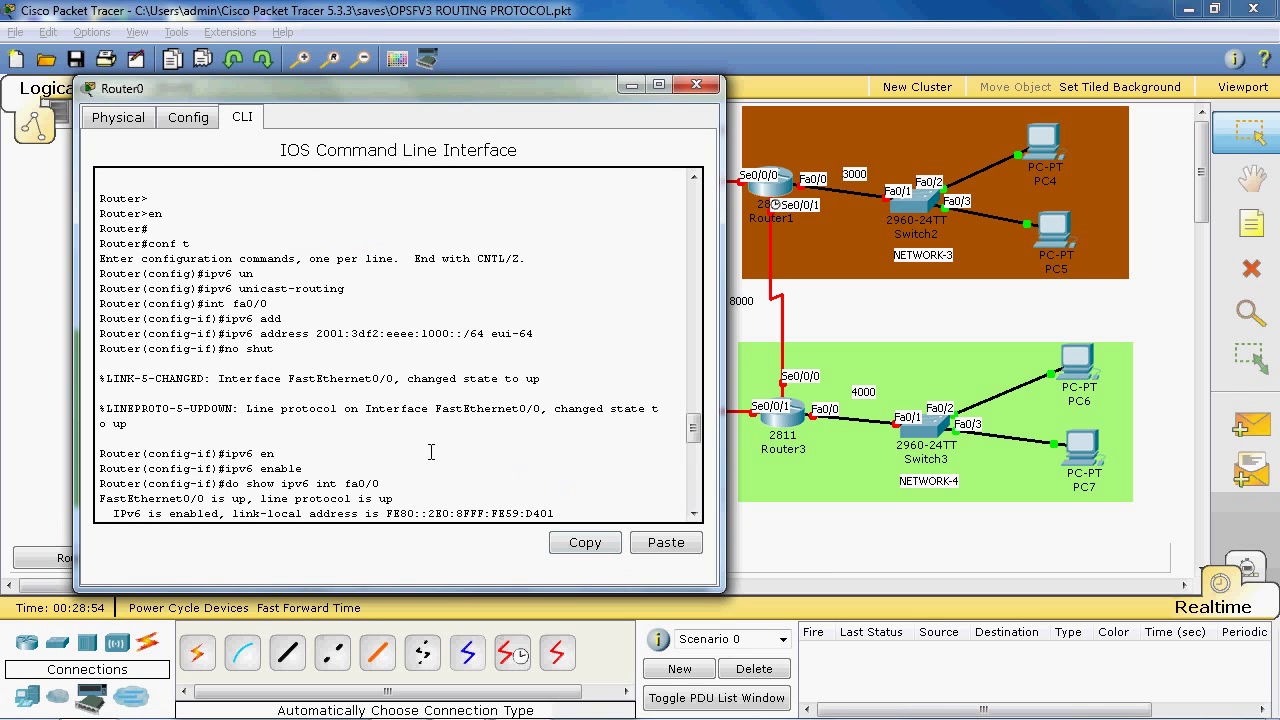
# - Point out the link-local address, then exit FastEthernet0/0 back to Router(config)#
pyautogui.scroll(-3, 431, 452)
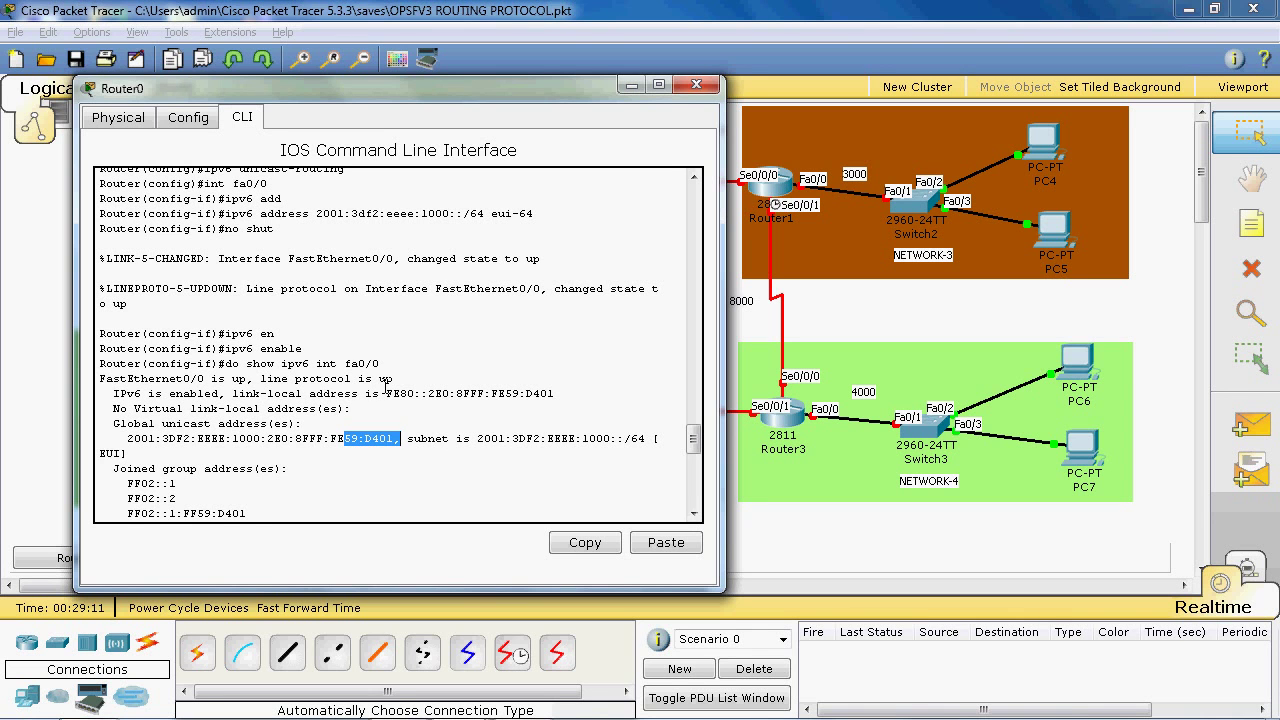
pyautogui.moveTo(380, 393); pyautogui.dragTo(540, 410)
pyautogui.click(542, 421)
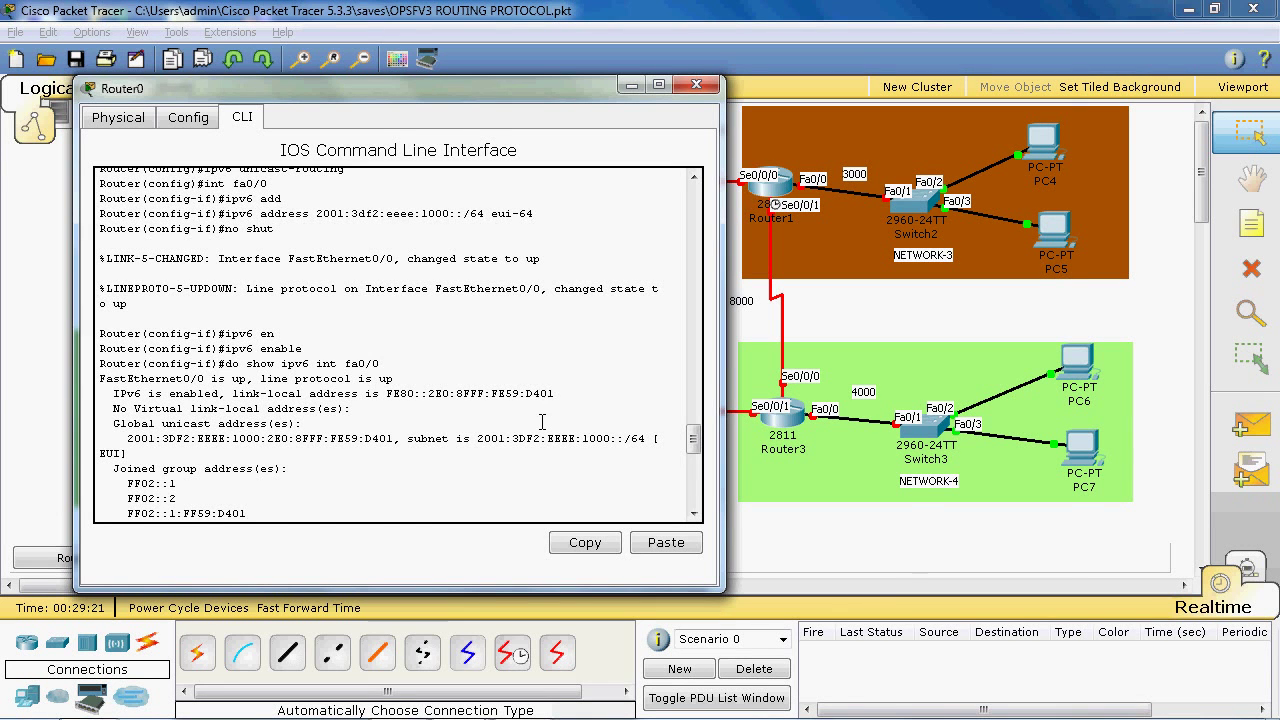
pyautogui.press('Return')
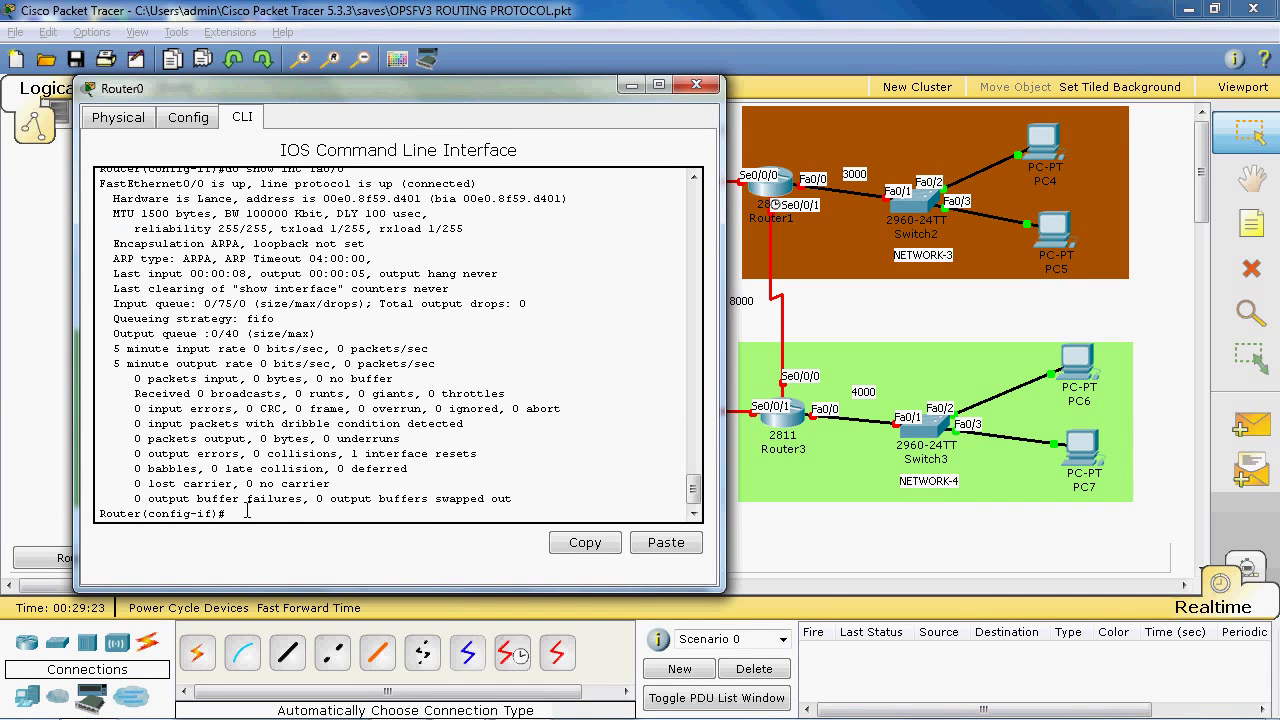
pyautogui.write('exi')
pyautogui.press('Return')
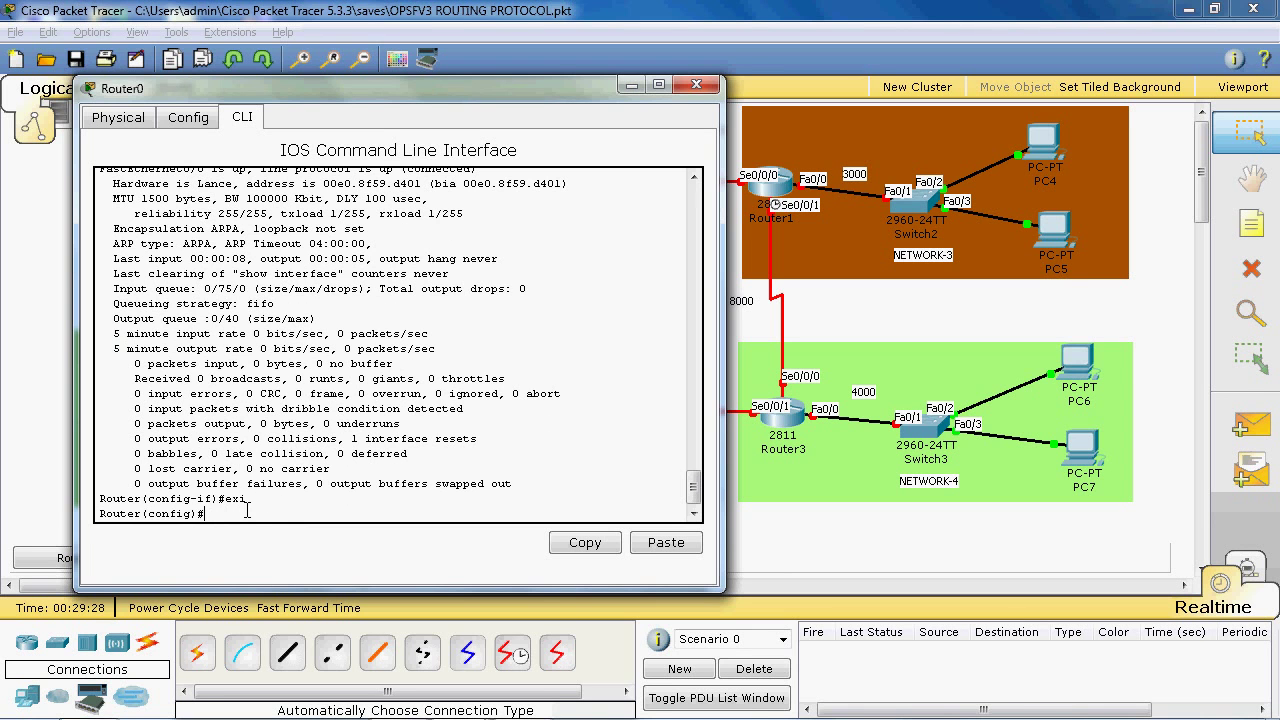
# - Enter Serial0/0/0 configuration and start its IPv6 address as 2001:3df2:eeee
pyautogui.write('int se0/0/0')
pyautogui.press('Return')
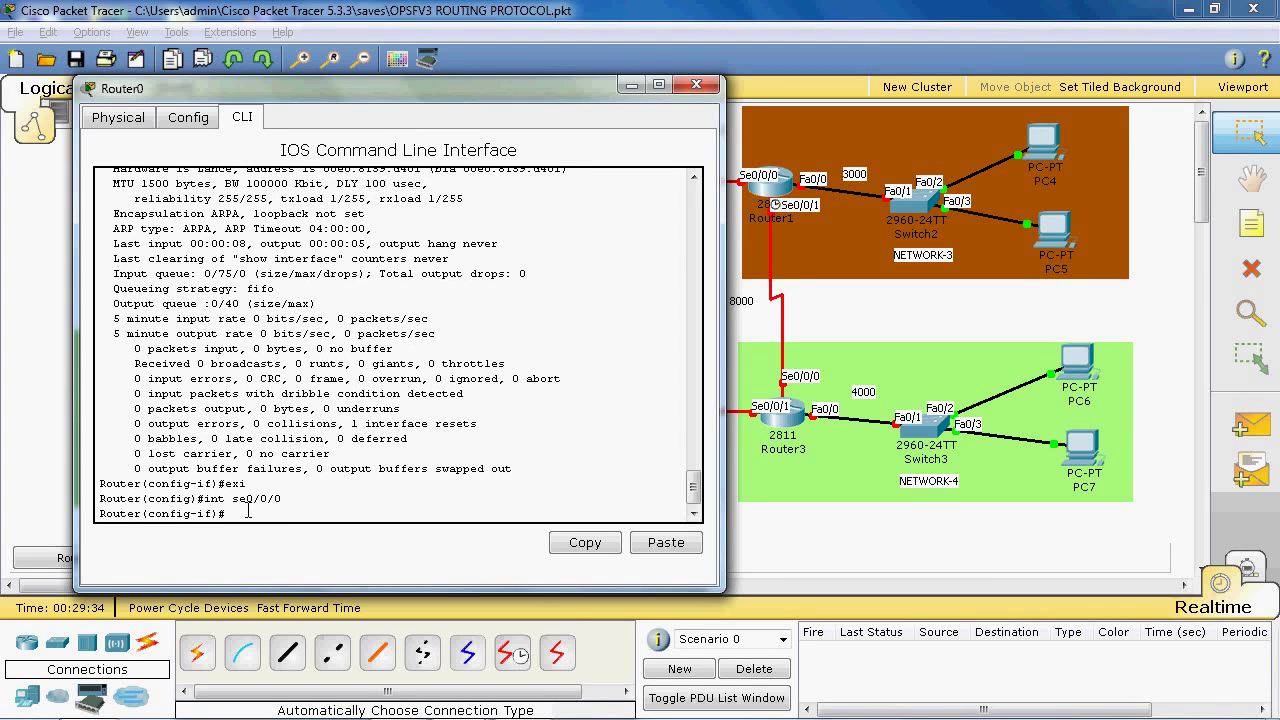
pyautogui.write('ipv6 add')
pyautogui.press('Tab')
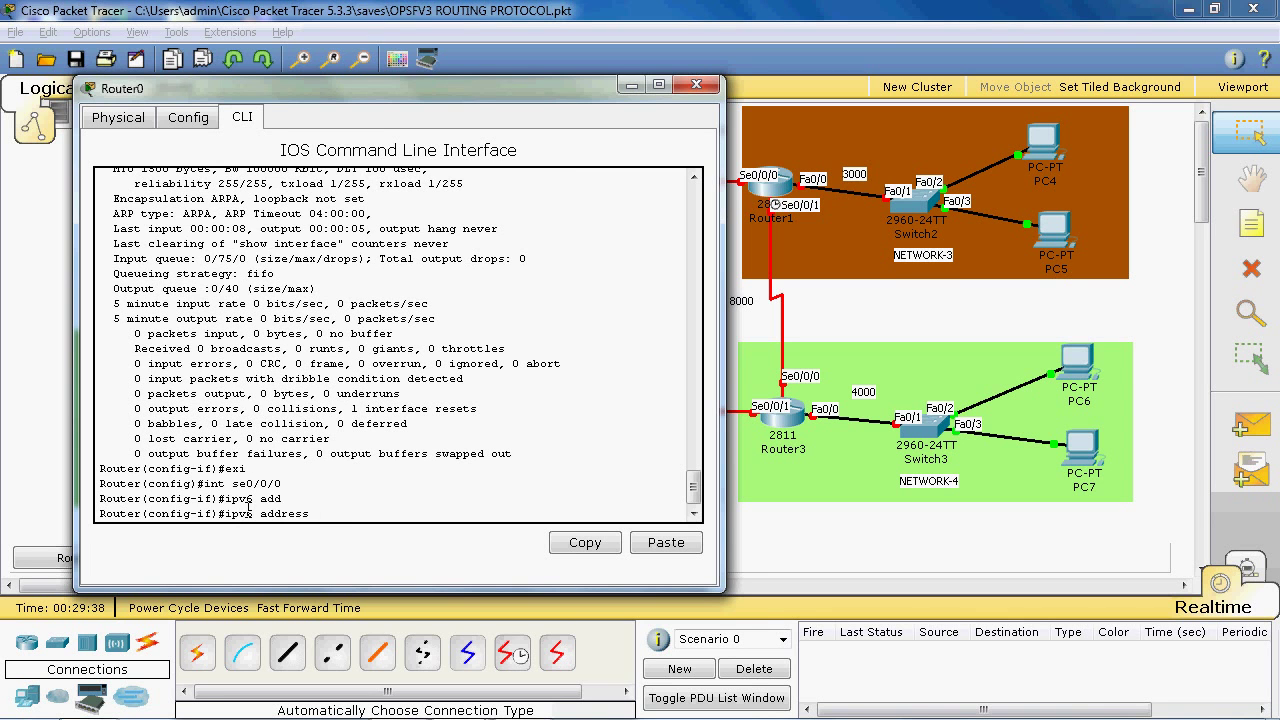
pyautogui.write('2001:3df2:eeee')
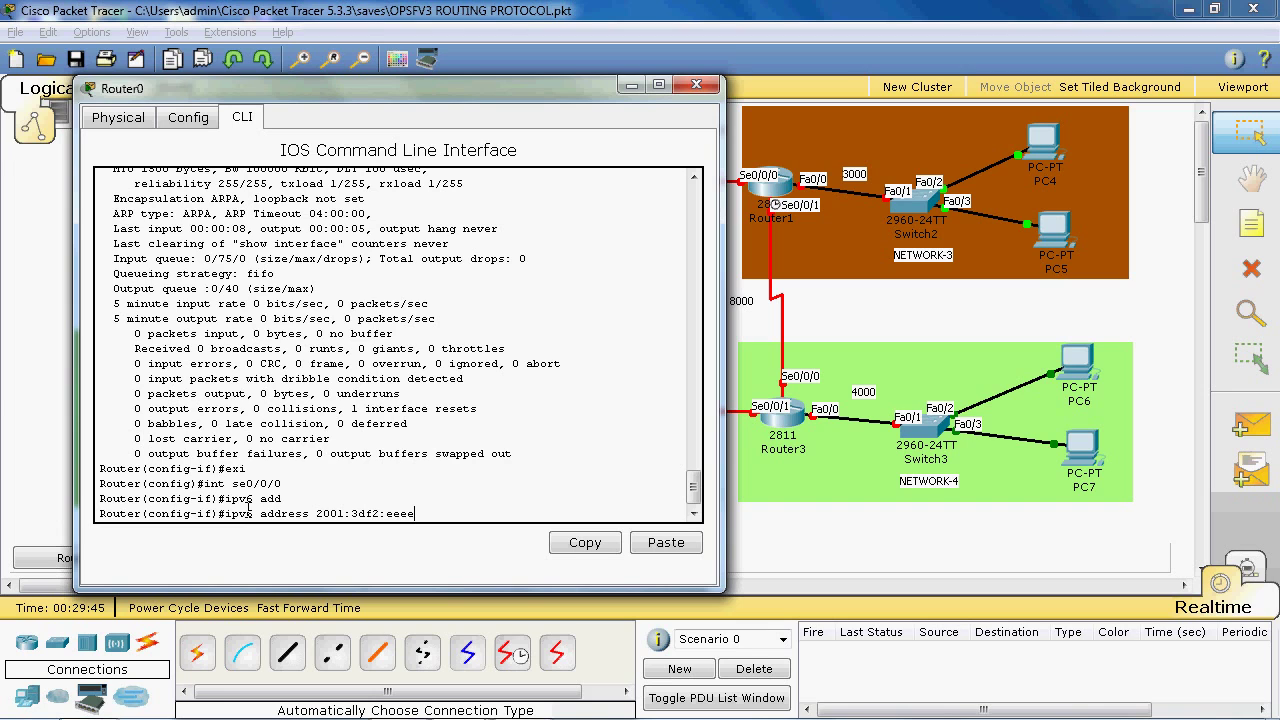